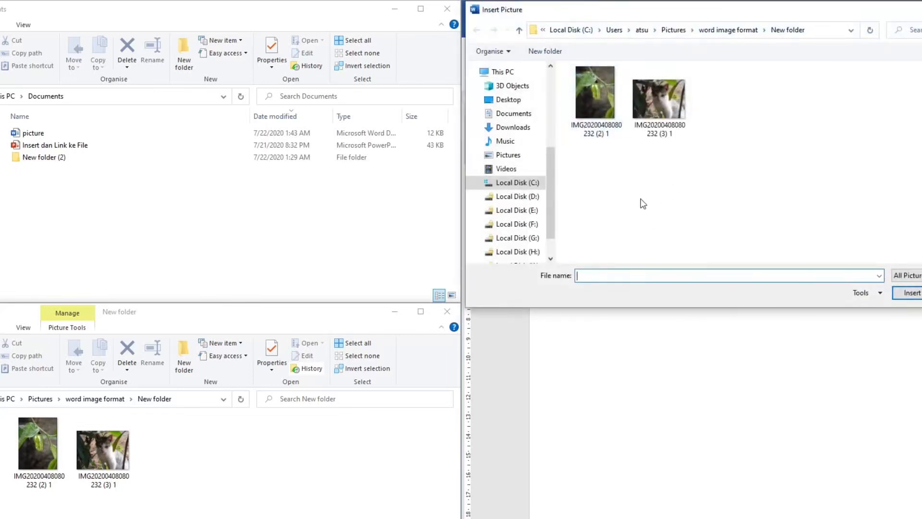
{"action": "left_click", "coordinate": [601, 82]}
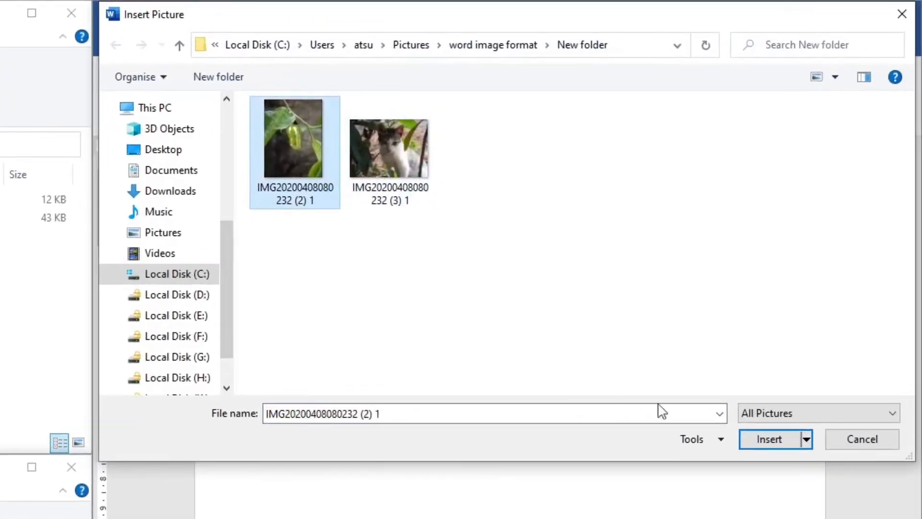
{"action": "left_click", "coordinate": [807, 439]}
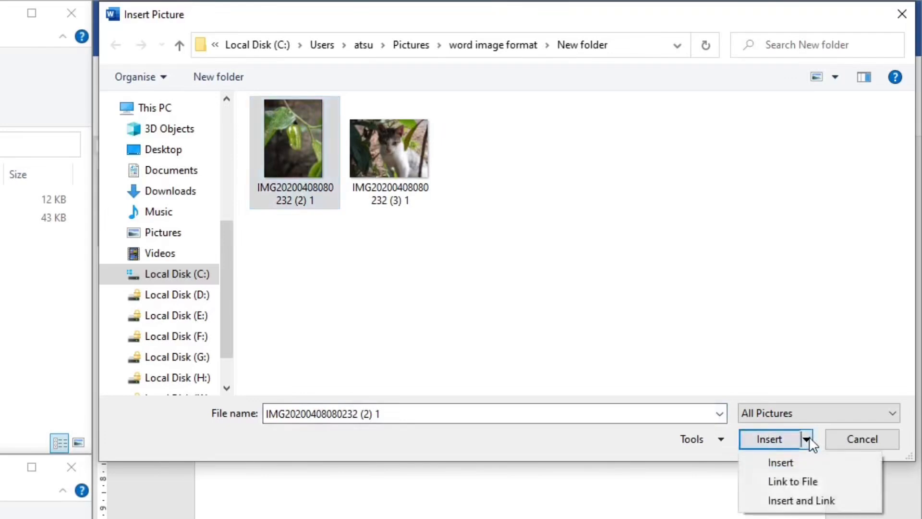
{"action": "left_click", "coordinate": [796, 480]}
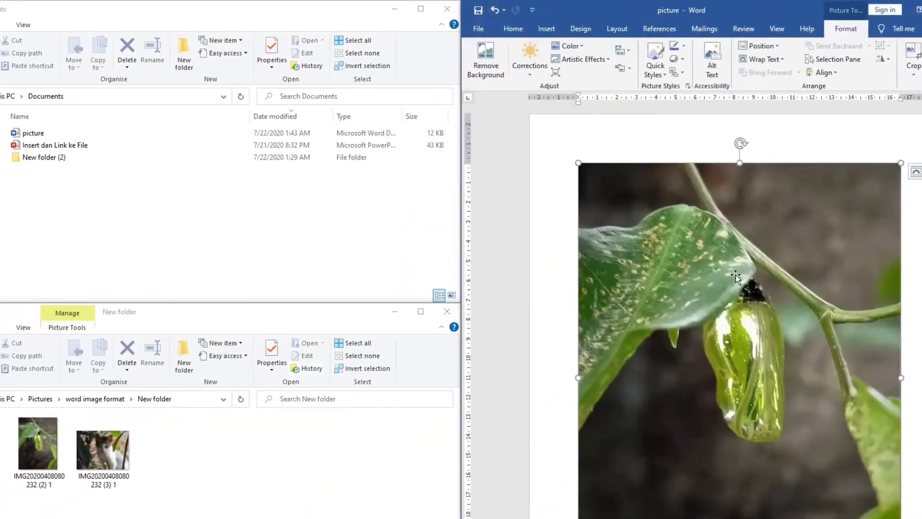
Refresh the Documents folder and check the file size of the picture document
{"action": "right_click", "coordinate": [236, 211]}
{"action": "left_click", "coordinate": [293, 256]}
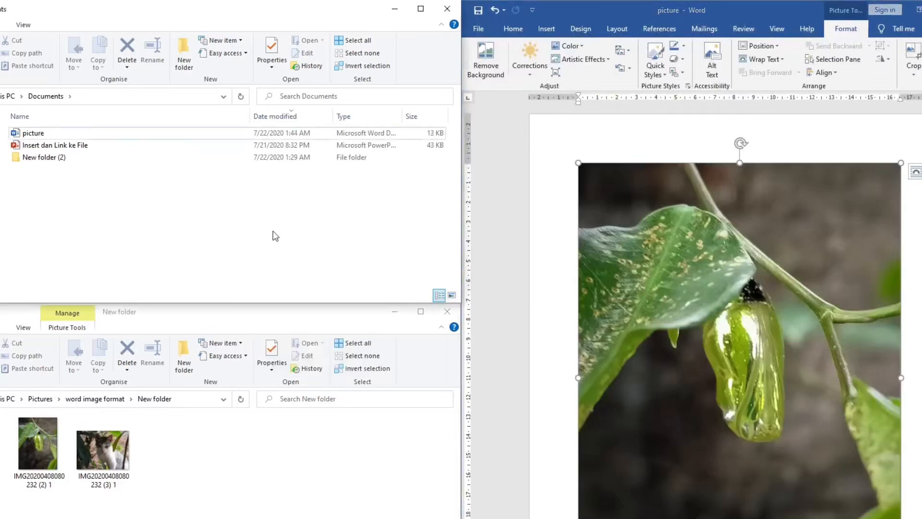
{"action": "left_click", "coordinate": [379, 134]}
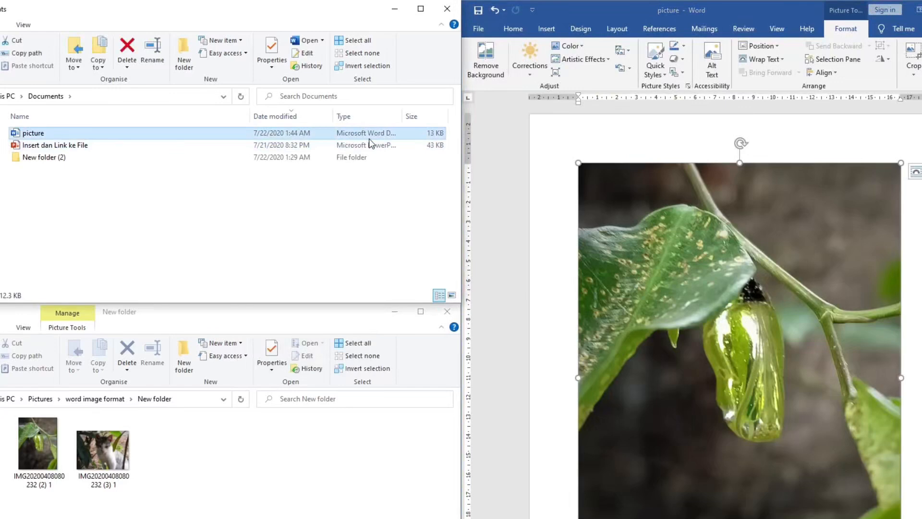
{"action": "left_click", "coordinate": [613, 185]}
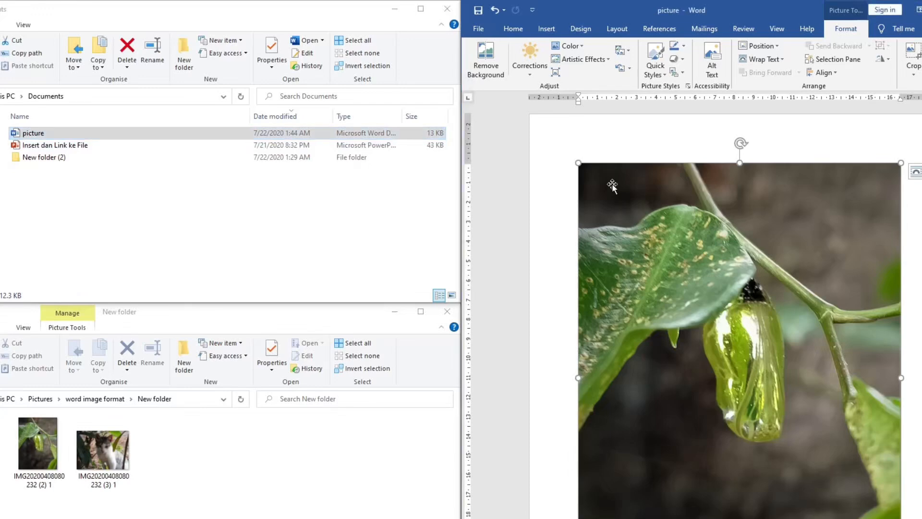
Examine the source images and the full path of the folder that holds them
{"action": "left_click_drag", "start_coordinate": [237, 516], "coordinate": [19, 456]}
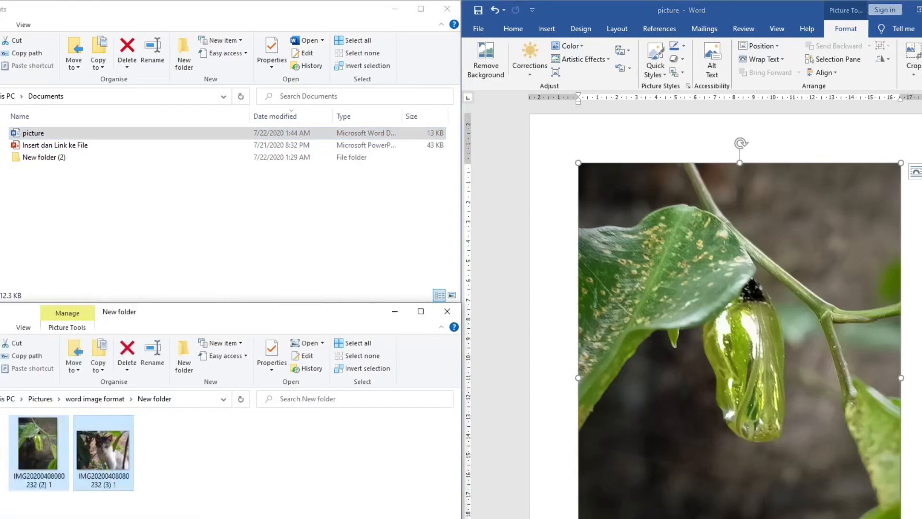
{"action": "left_click", "coordinate": [685, 280]}
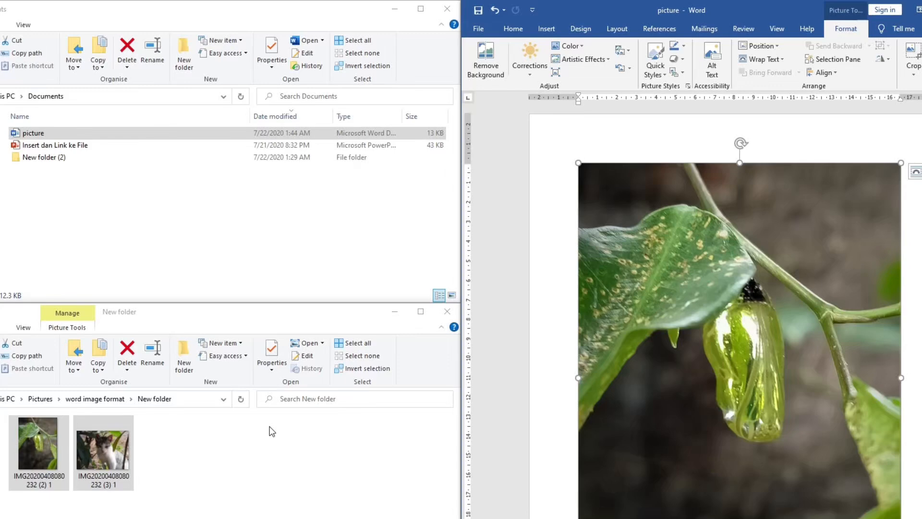
{"action": "left_click", "coordinate": [197, 403]}
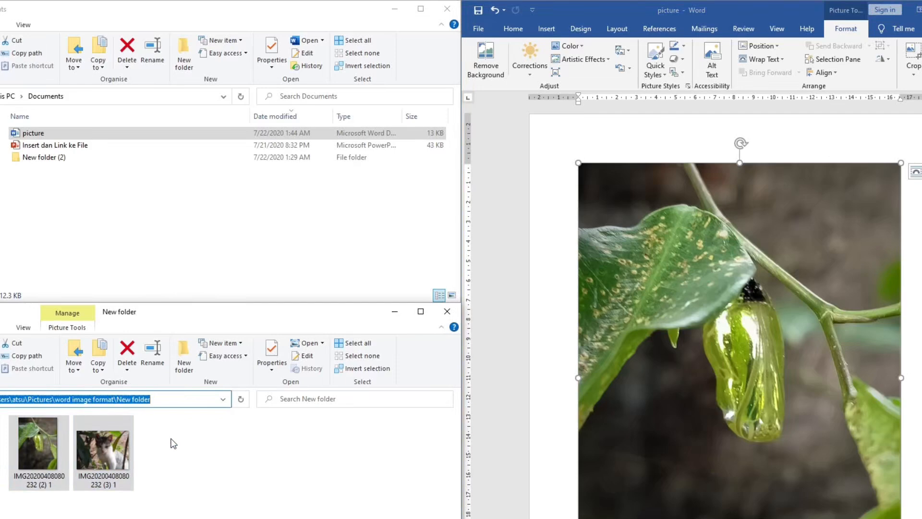
{"action": "left_click", "coordinate": [338, 488]}
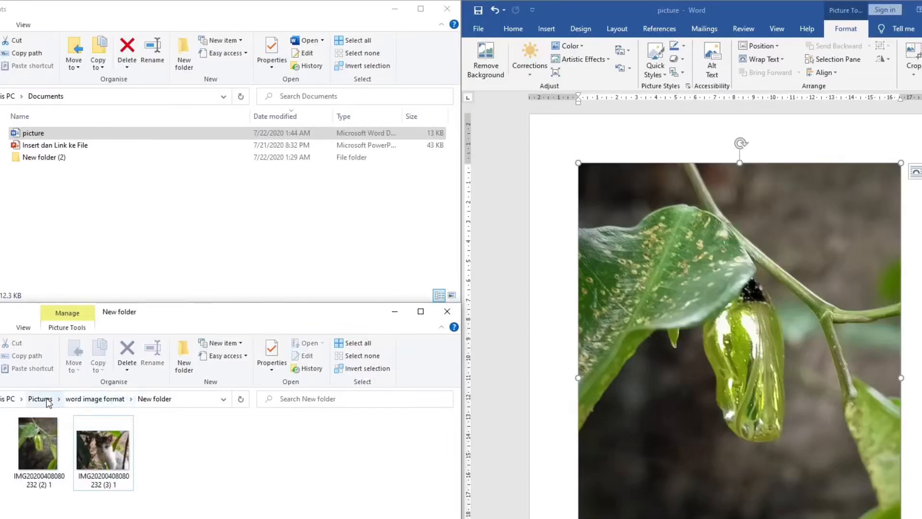
{"action": "left_click", "coordinate": [198, 201]}
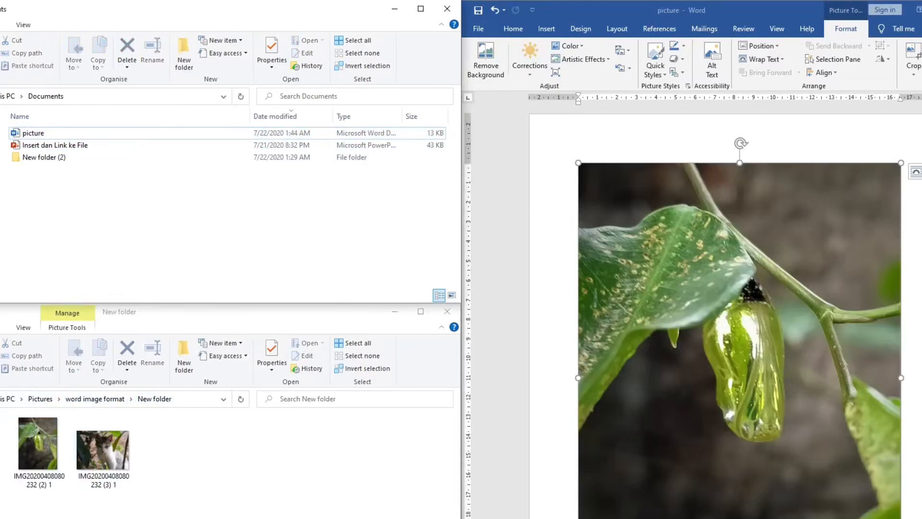
{"action": "mouse_move", "coordinate": [163, 518]}
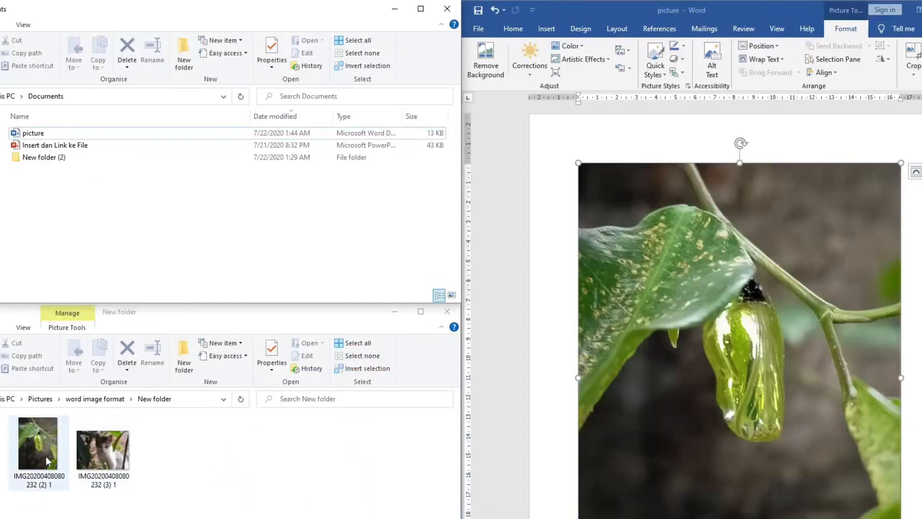
{"action": "left_click", "coordinate": [45, 456]}
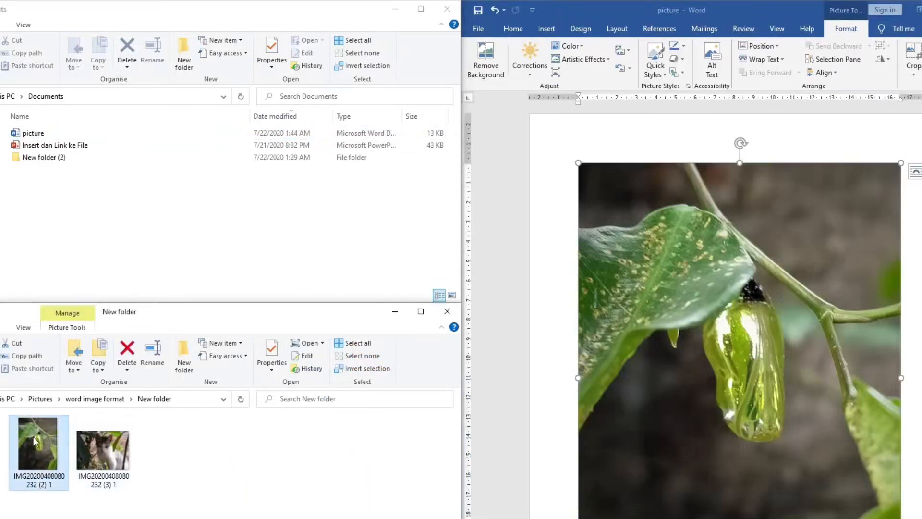
{"action": "right_click", "coordinate": [33, 436]}
{"action": "mouse_move", "coordinate": [103, 231]}
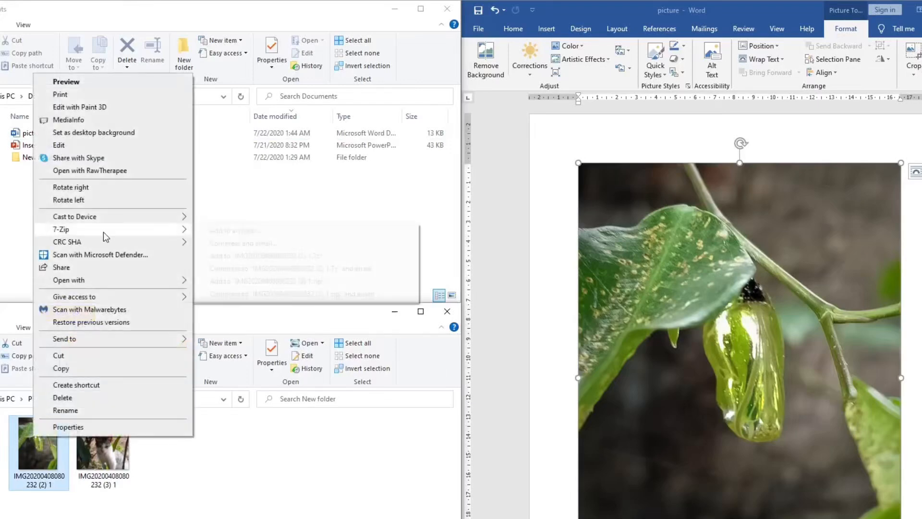
{"action": "left_click", "coordinate": [95, 111]}
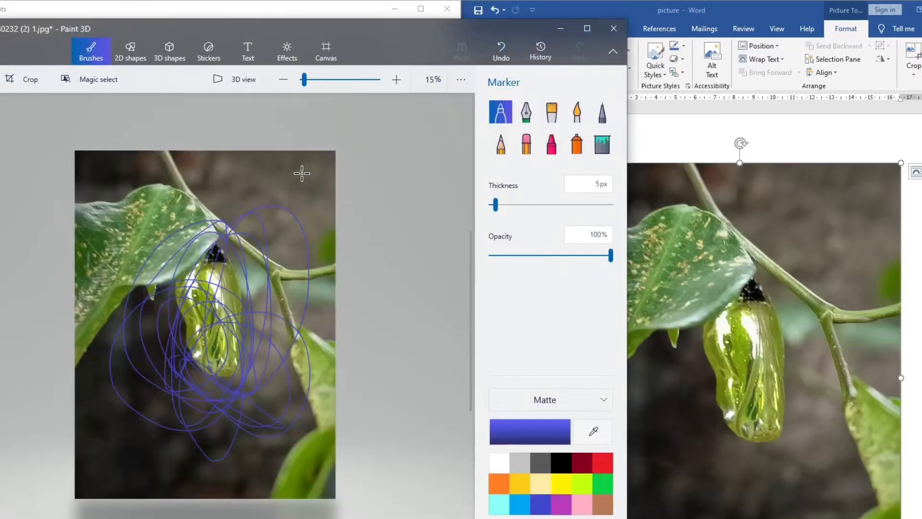
{"action": "key", "text": "ctrl+z"}
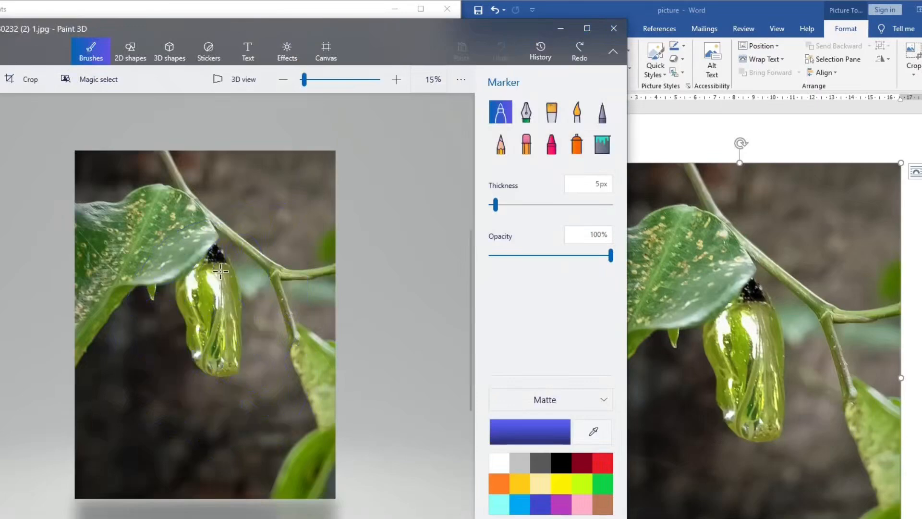
{"action": "mouse_move", "coordinate": [163, 287]}
{"action": "left_mouse_down"}
{"action": "mouse_move", "coordinate": [272, 351]}
{"action": "mouse_move", "coordinate": [262, 290]}
{"action": "mouse_move", "coordinate": [197, 257]}
{"action": "mouse_move", "coordinate": [234, 436]}
{"action": "mouse_move", "coordinate": [265, 346]}
{"action": "mouse_move", "coordinate": [166, 307]}
{"action": "mouse_move", "coordinate": [161, 250]}
{"action": "mouse_move", "coordinate": [221, 286]}
{"action": "mouse_move", "coordinate": [245, 381]}
{"action": "mouse_move", "coordinate": [268, 263]}
{"action": "mouse_move", "coordinate": [271, 276]}
{"action": "left_mouse_up"}
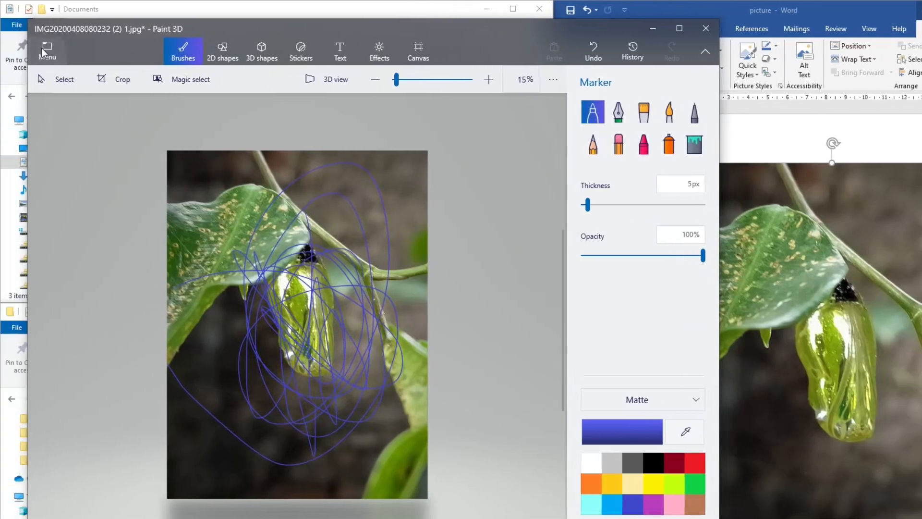
{"action": "left_click", "coordinate": [26, 56]}
{"action": "left_click", "coordinate": [72, 188]}
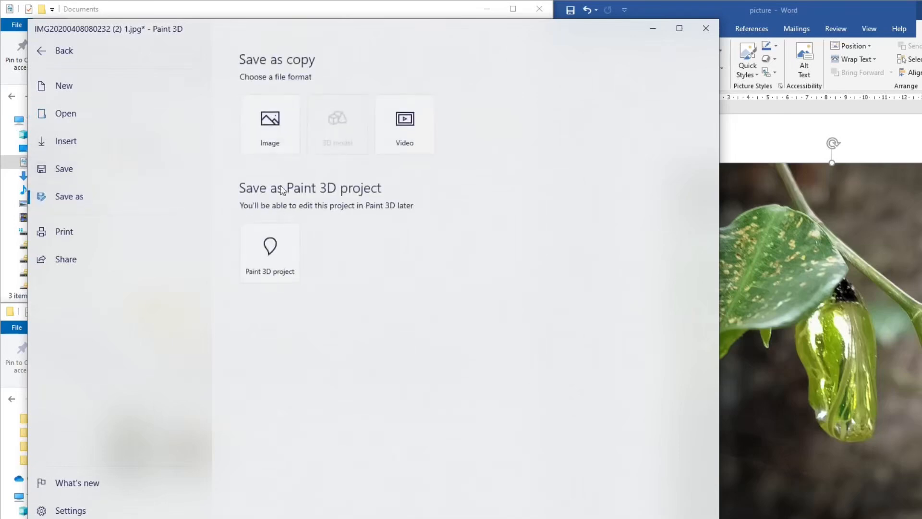
{"action": "left_click", "coordinate": [271, 120]}
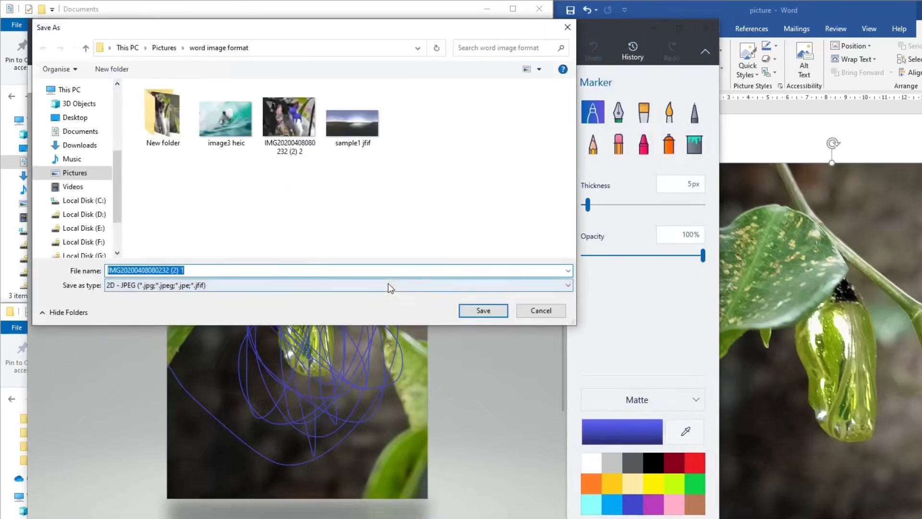
{"action": "double_click", "coordinate": [163, 117]}
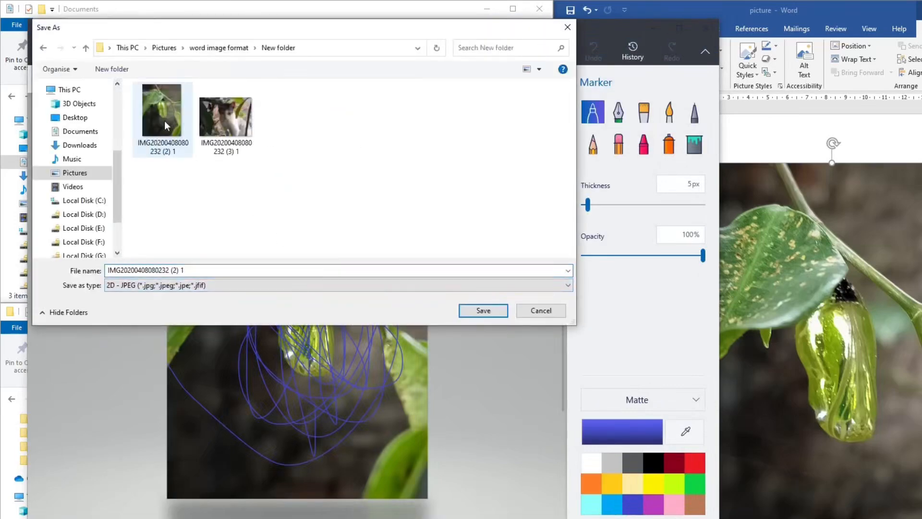
{"action": "left_click", "coordinate": [205, 270]}
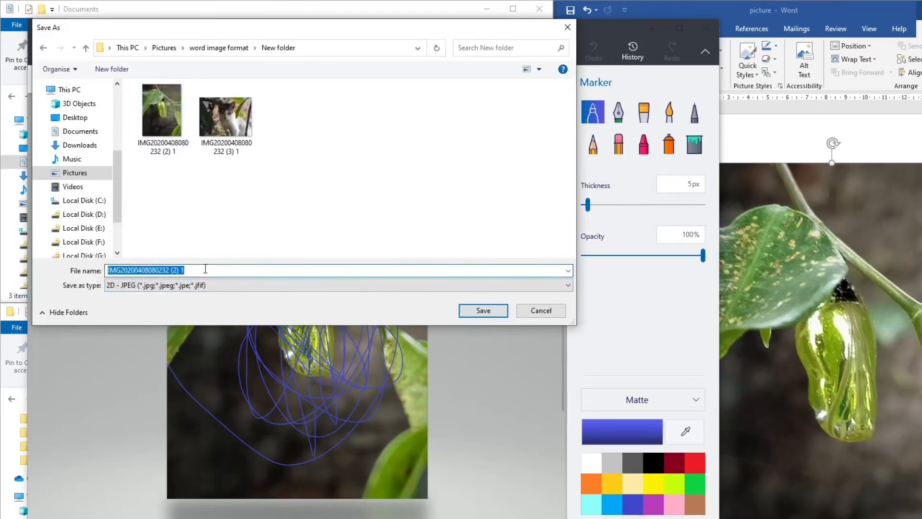
{"action": "left_click", "coordinate": [205, 269]}
{"action": "key", "text": "BackSpace"}
{"action": "type", "text": "2"}
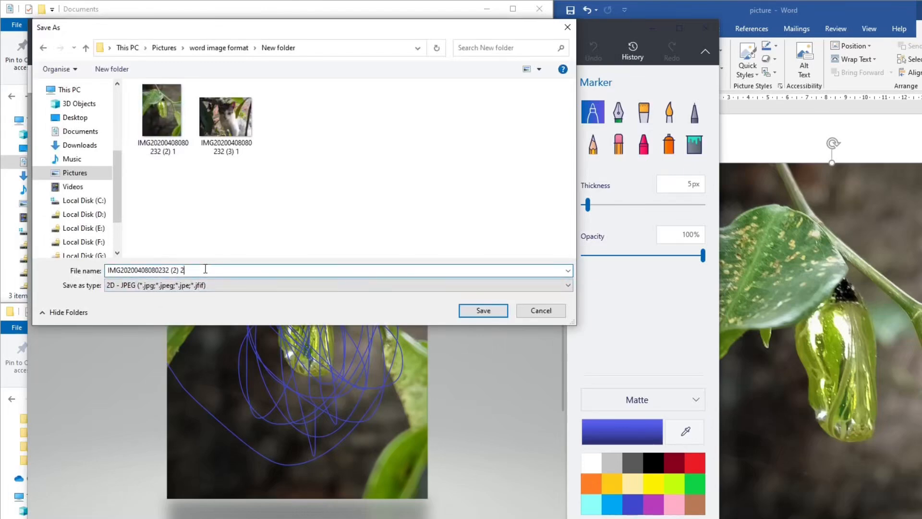
{"action": "key", "text": "Return"}
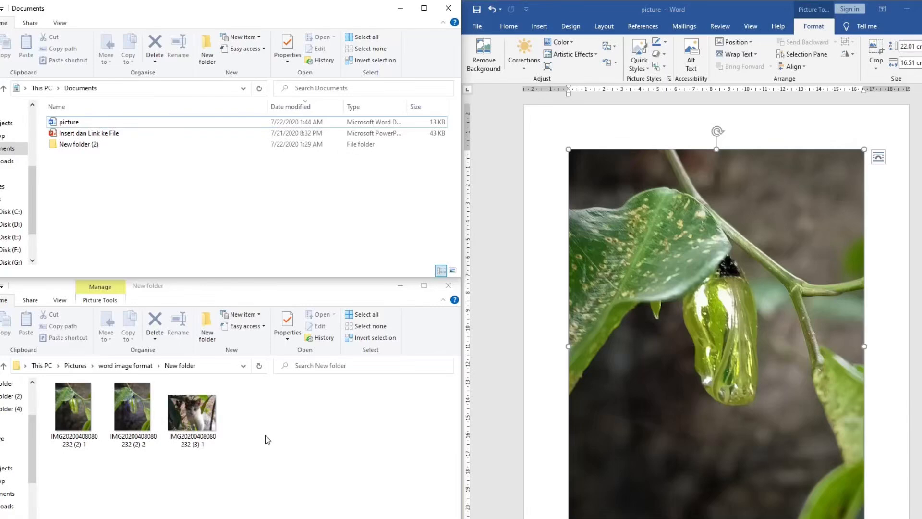
{"action": "left_click", "coordinate": [211, 366]}
{"action": "left_click", "coordinate": [79, 419]}
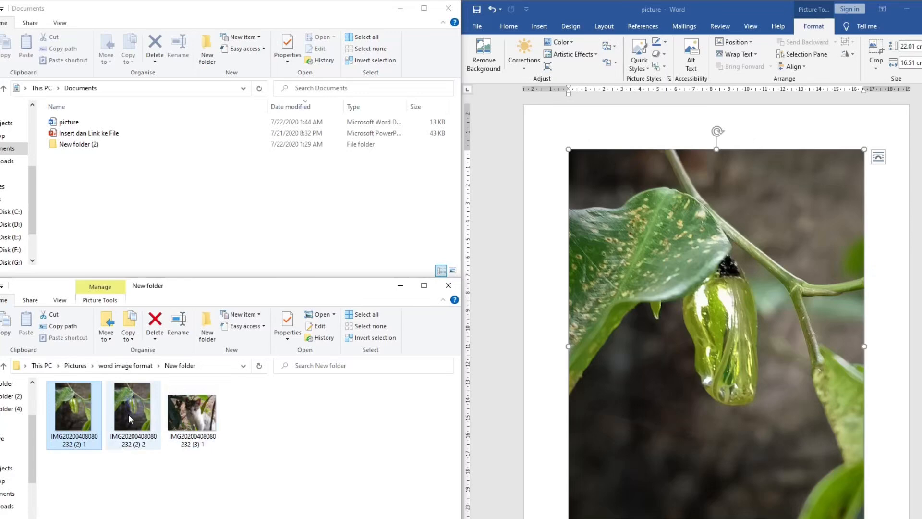
{"action": "left_click", "coordinate": [98, 445]}
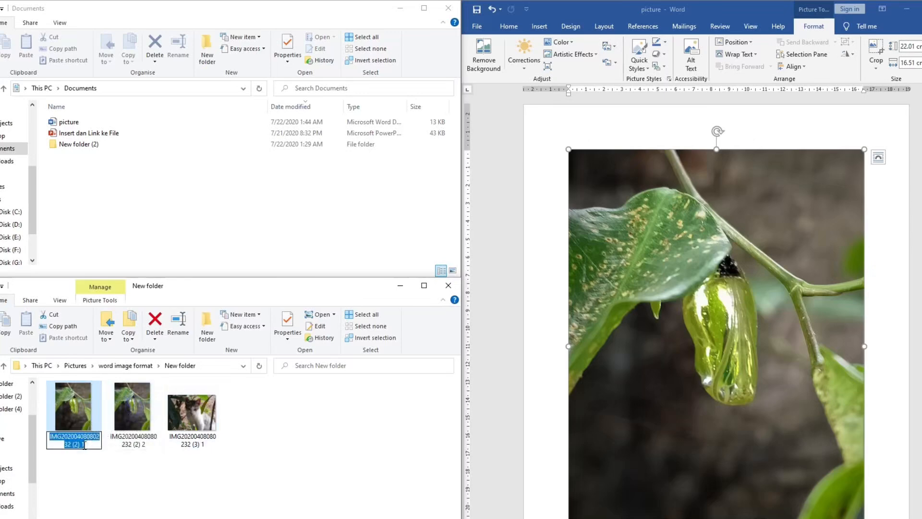
{"action": "key", "text": "BackSpace"}
{"action": "type", "text": "3"}
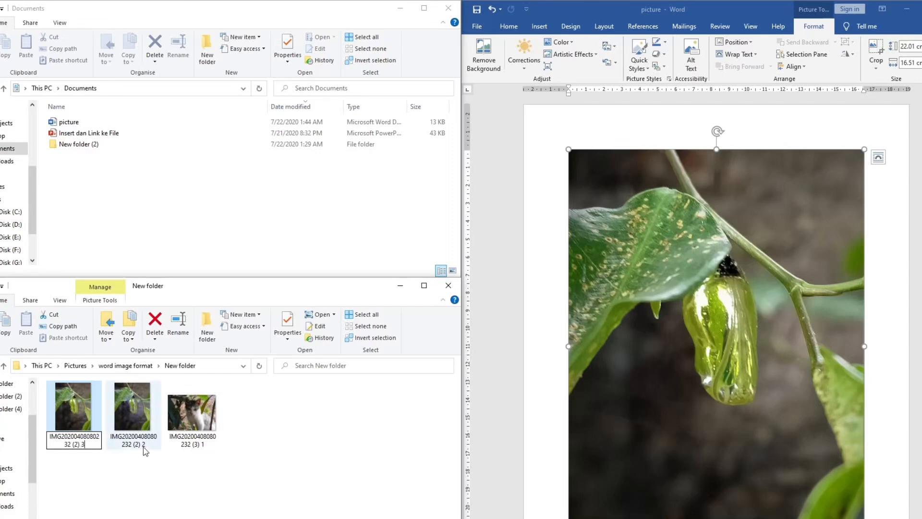
{"action": "left_click", "coordinate": [147, 446]}
{"action": "left_click", "coordinate": [93, 442]}
{"action": "key", "text": "BackSpace"}
{"action": "type", "text": "1"}
{"action": "left_click", "coordinate": [180, 485]}
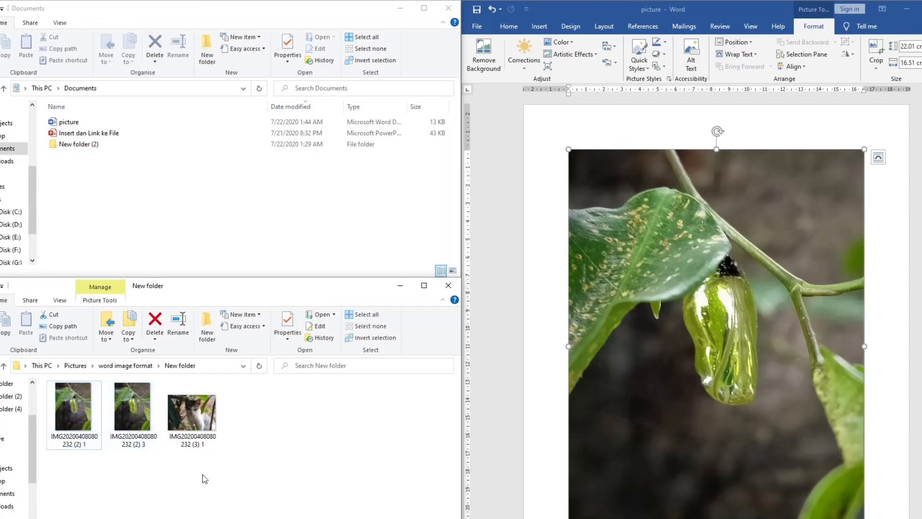
{"action": "left_click", "coordinate": [724, 235]}
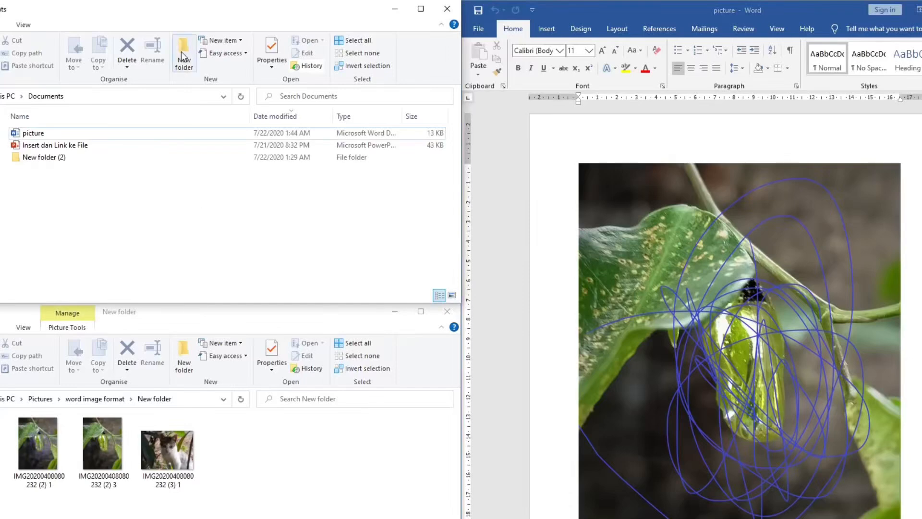
Create a new folder in Documents and move the picture document into it, closing the file in Word so the move can proceed
{"action": "left_click", "coordinate": [182, 54]}
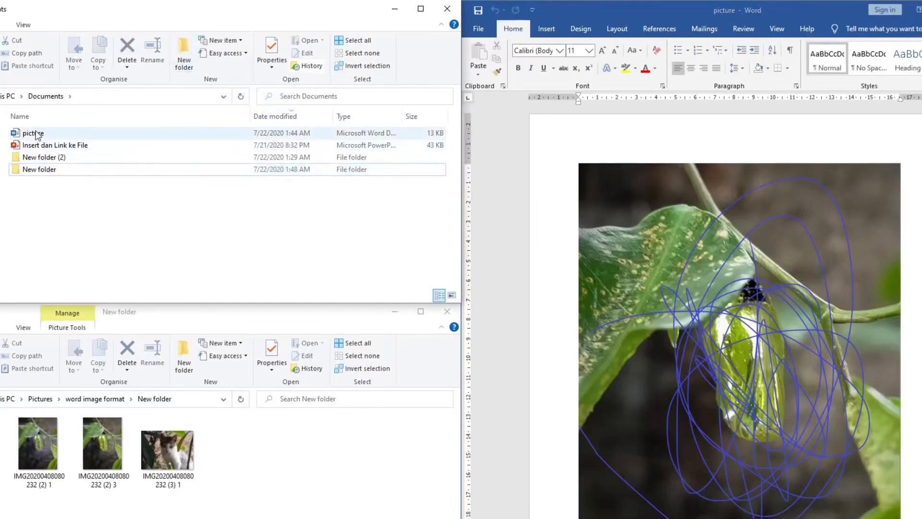
{"action": "left_click_drag", "start_coordinate": [36, 133], "coordinate": [54, 169]}
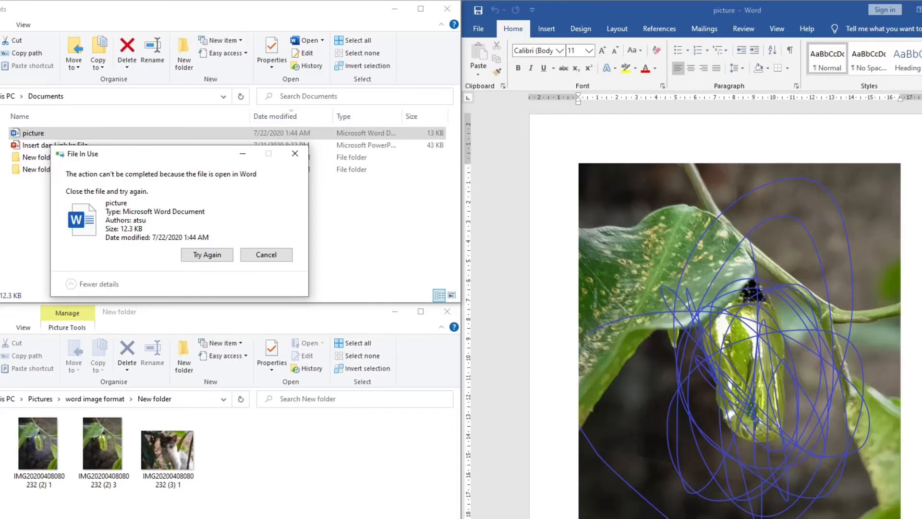
{"action": "left_click", "coordinate": [921, 10]}
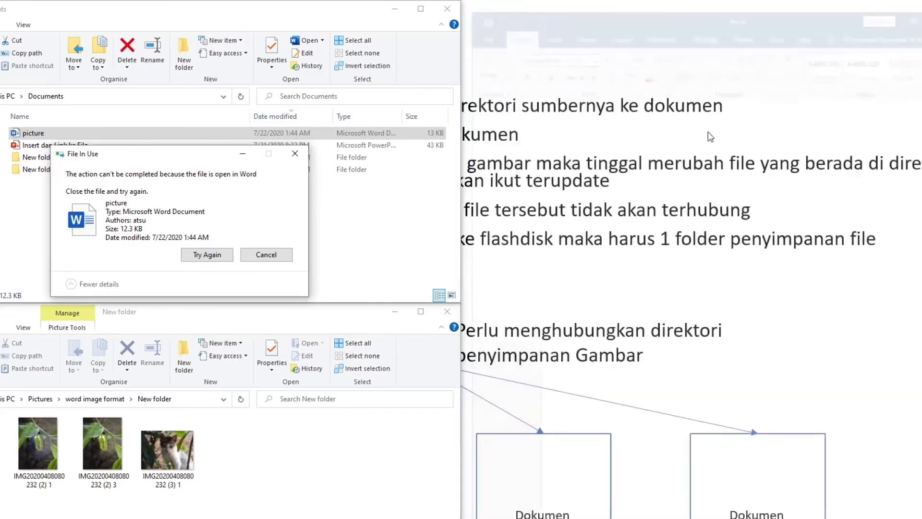
{"action": "left_click", "coordinate": [200, 256]}
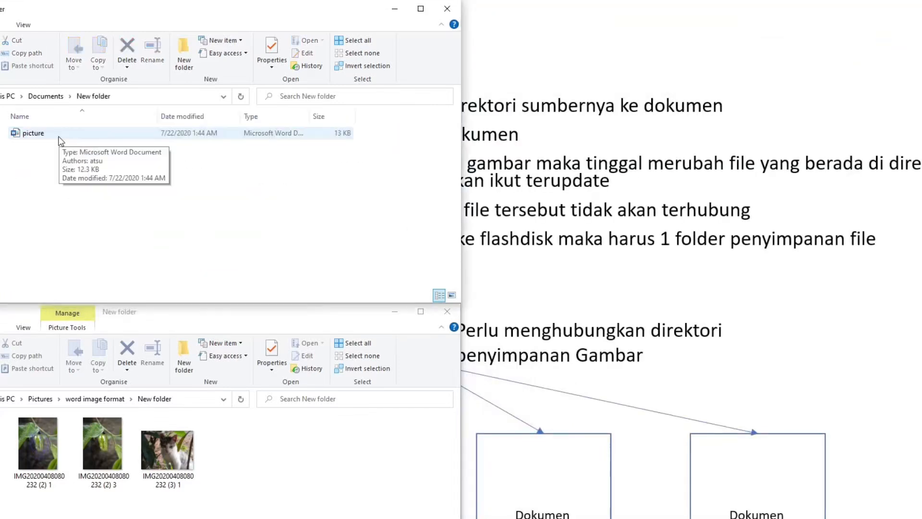
Reopen the moved picture document from the new folder and check the path of the source image folder
{"action": "double_click", "coordinate": [62, 140]}
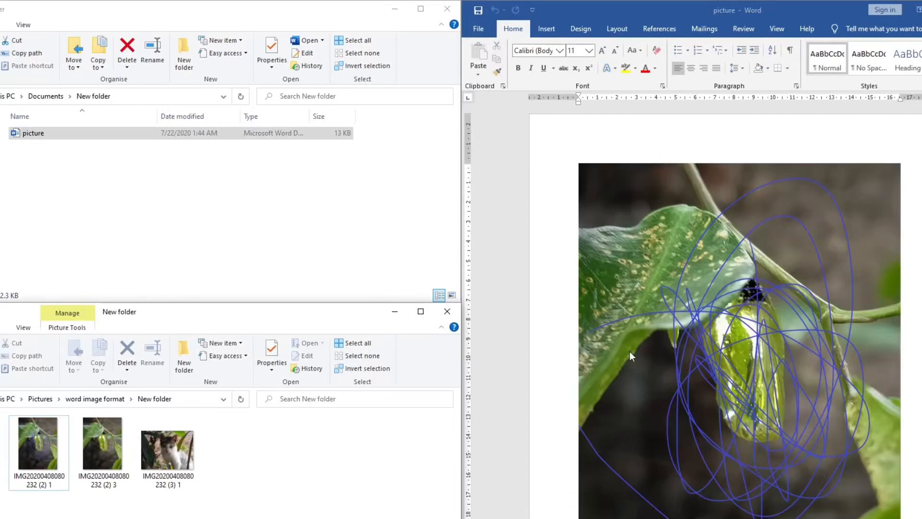
{"action": "left_click", "coordinate": [144, 399]}
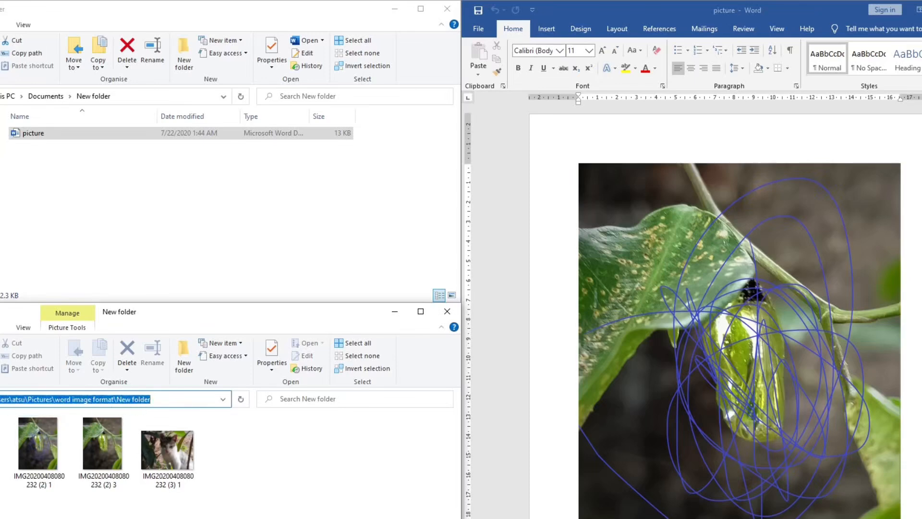
{"action": "left_click", "coordinate": [231, 494]}
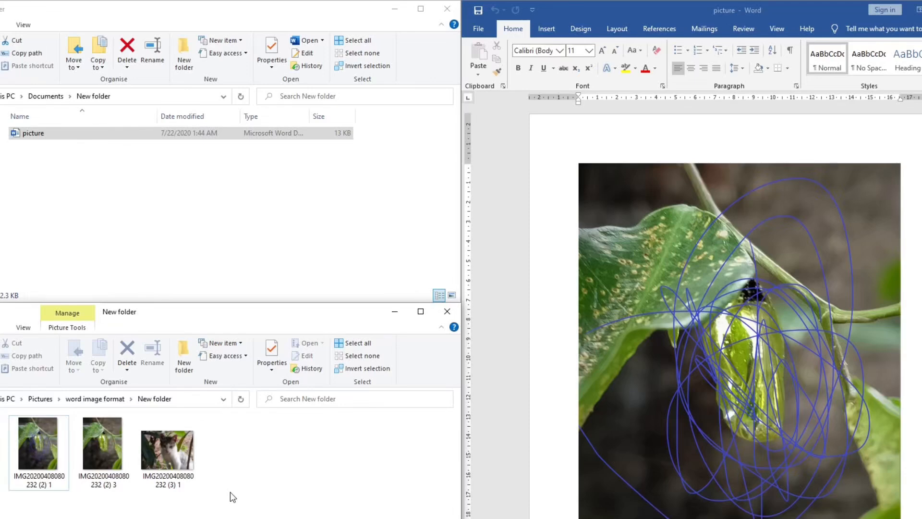
Create a new subfolder in the source image folder and move the images into it
{"action": "left_click", "coordinate": [185, 364]}
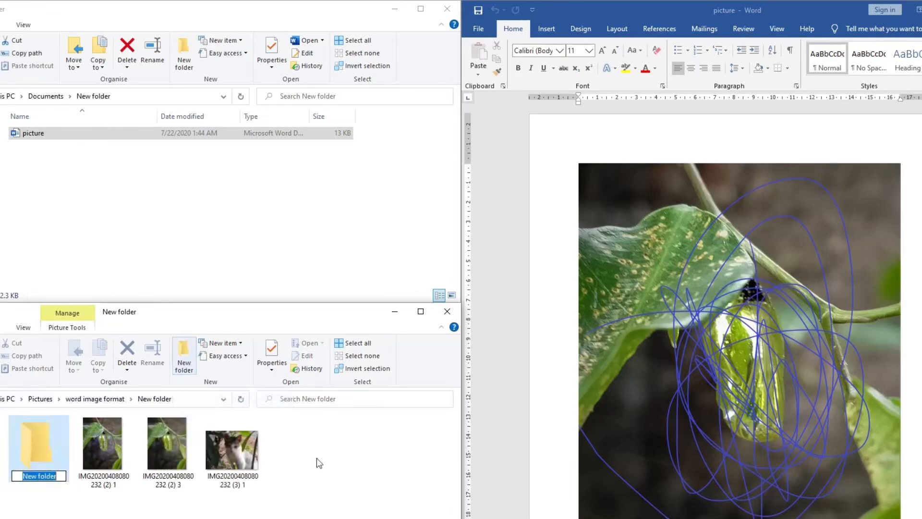
{"action": "left_click_drag", "start_coordinate": [136, 515], "coordinate": [57, 446]}
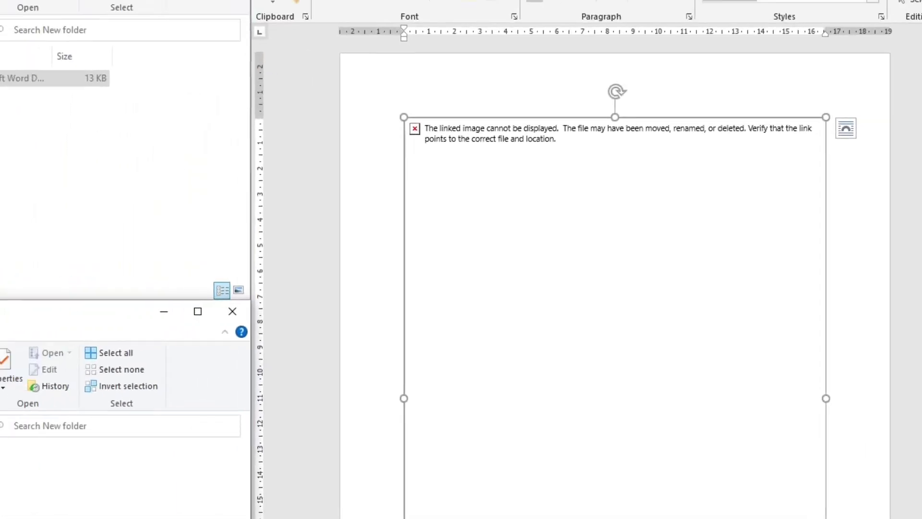
Undo the move of the images into the subfolder
{"action": "right_click", "coordinate": [104, 302]}
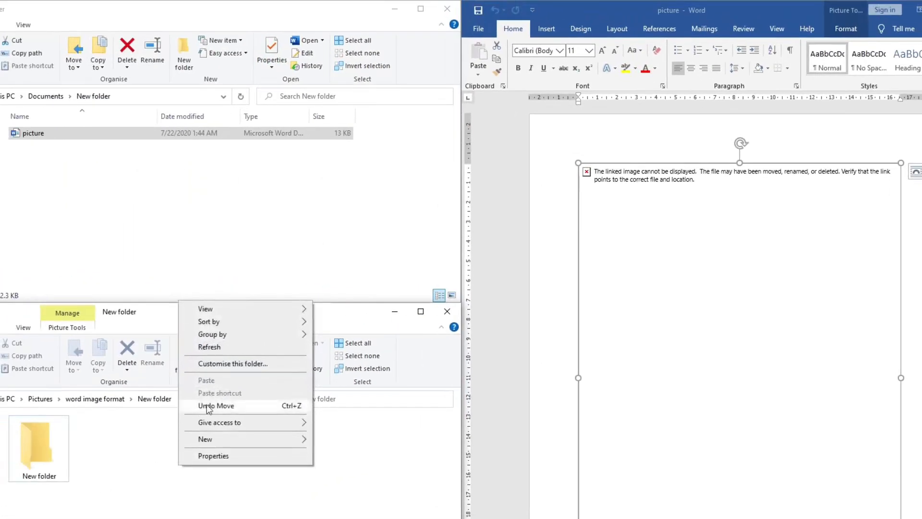
{"action": "left_click", "coordinate": [207, 407]}
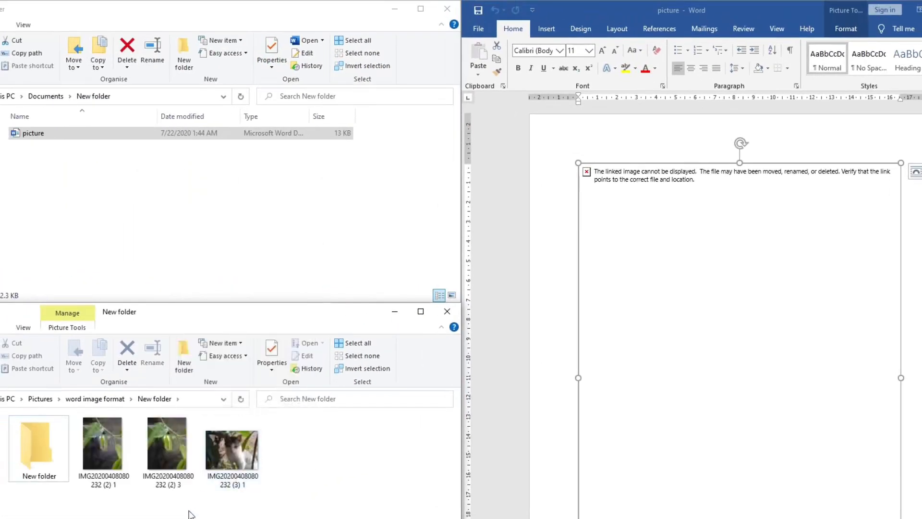